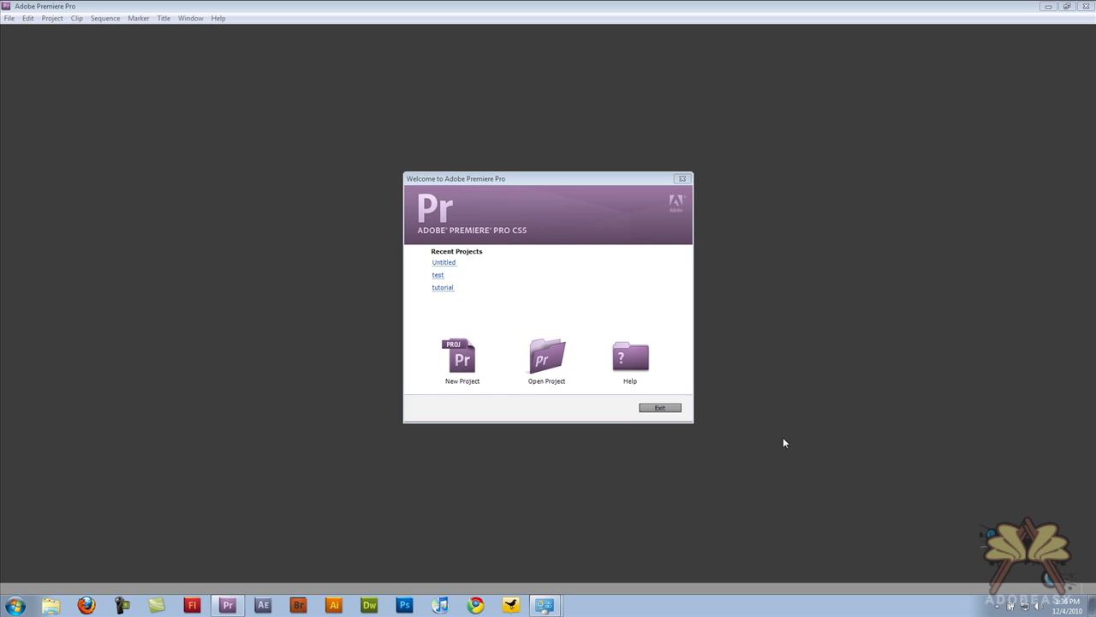
Step: Open System from the Control Panel list to view the computer's system information
mouse_move(545, 605)
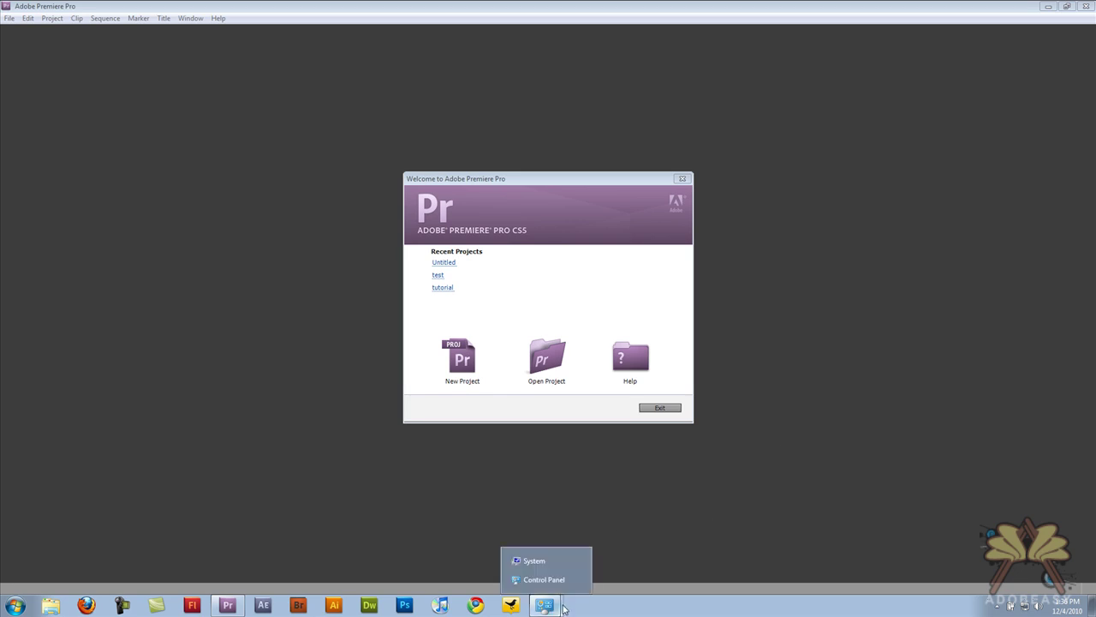
left_click(534, 561)
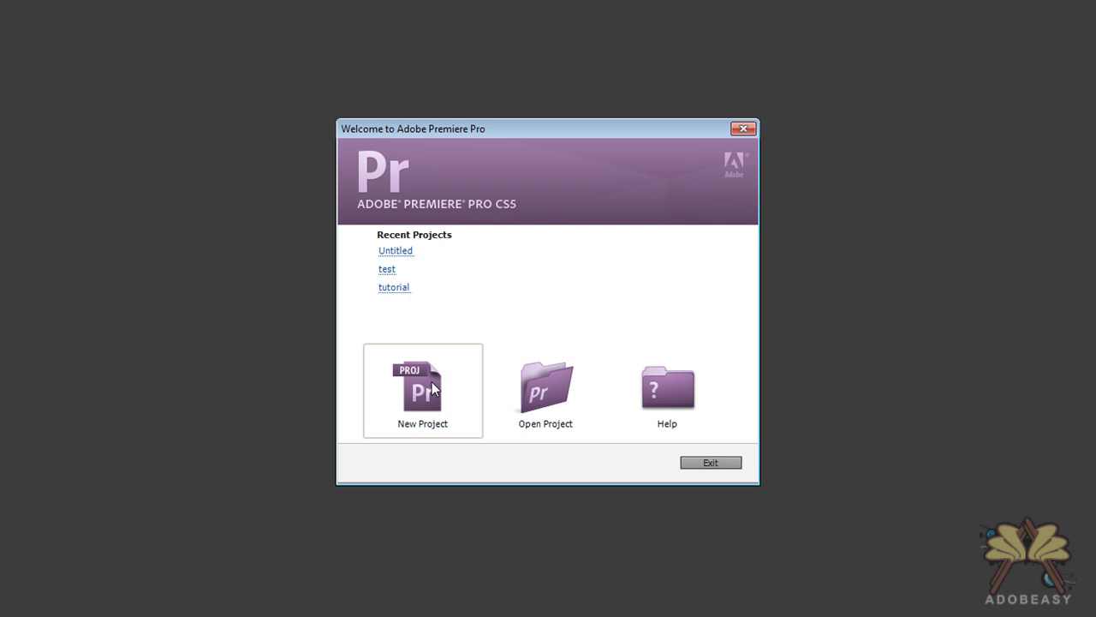
Step: Start a new Premiere Pro project and view its Scratch Disks settings
left_click(432, 387)
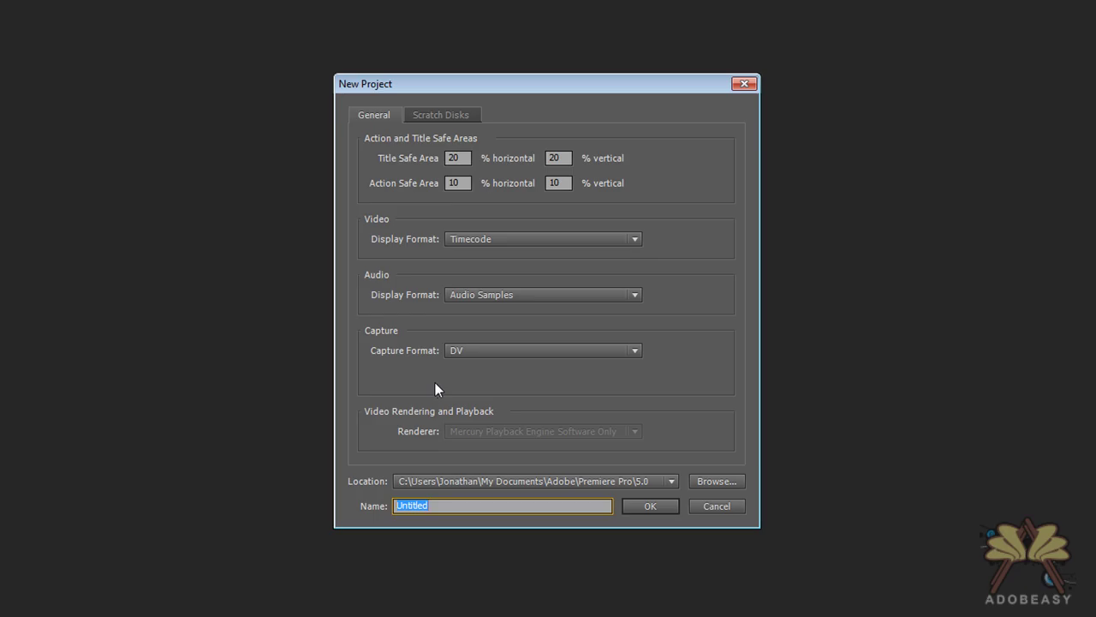
left_click(433, 115)
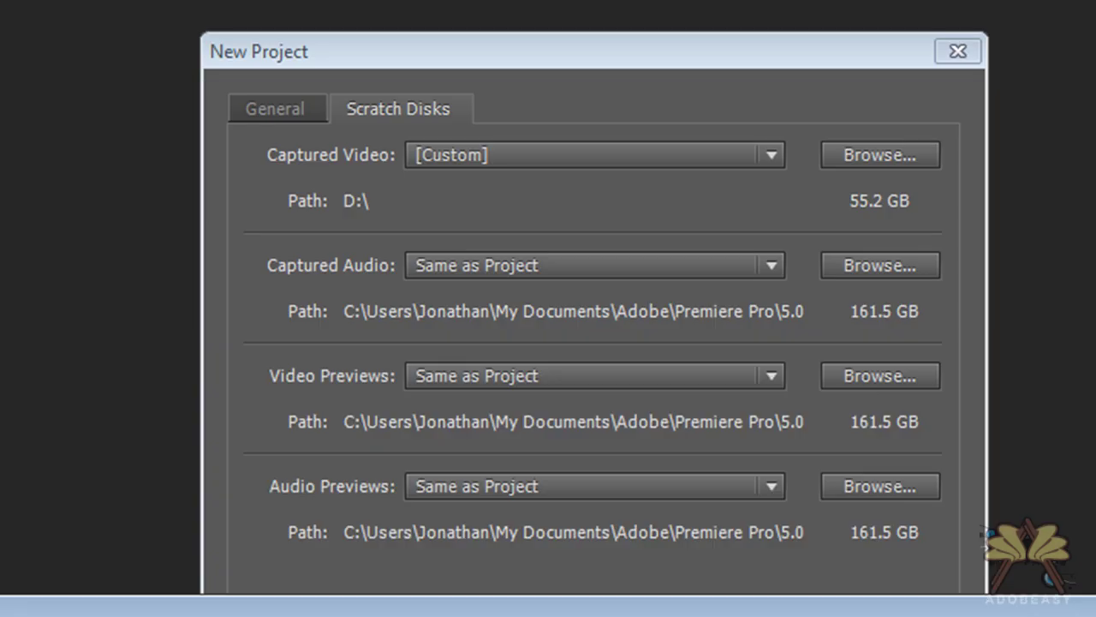
Step: Check free space on OS (C:) and Local Disk (D:), which has 55.2 GB of 134 GB free
left_click_drag(406, 610, 459, 272)
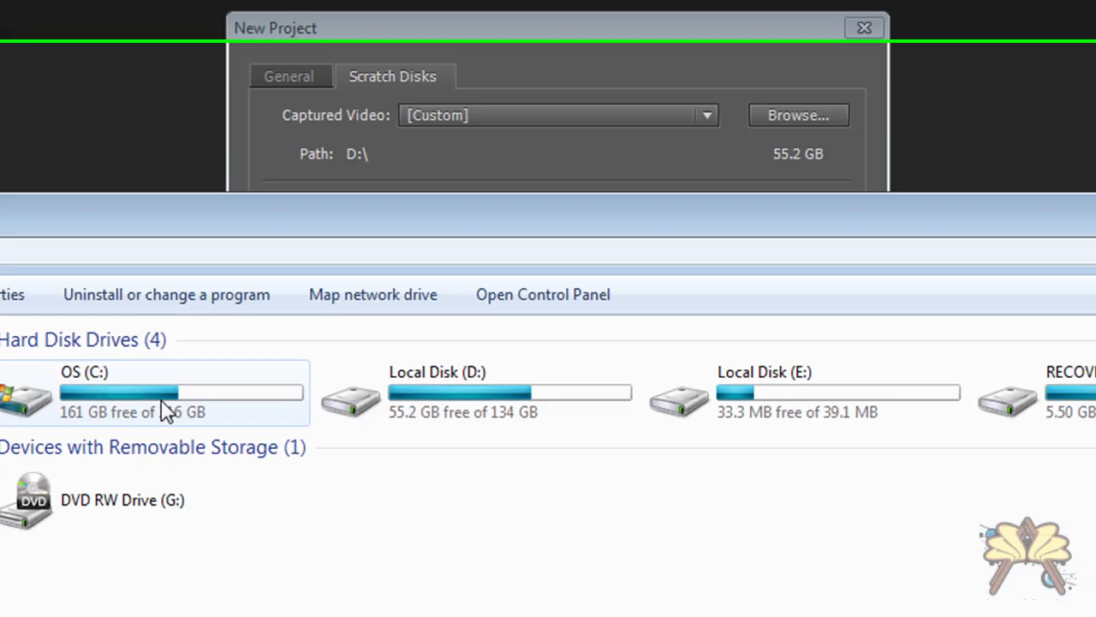
left_click(128, 471)
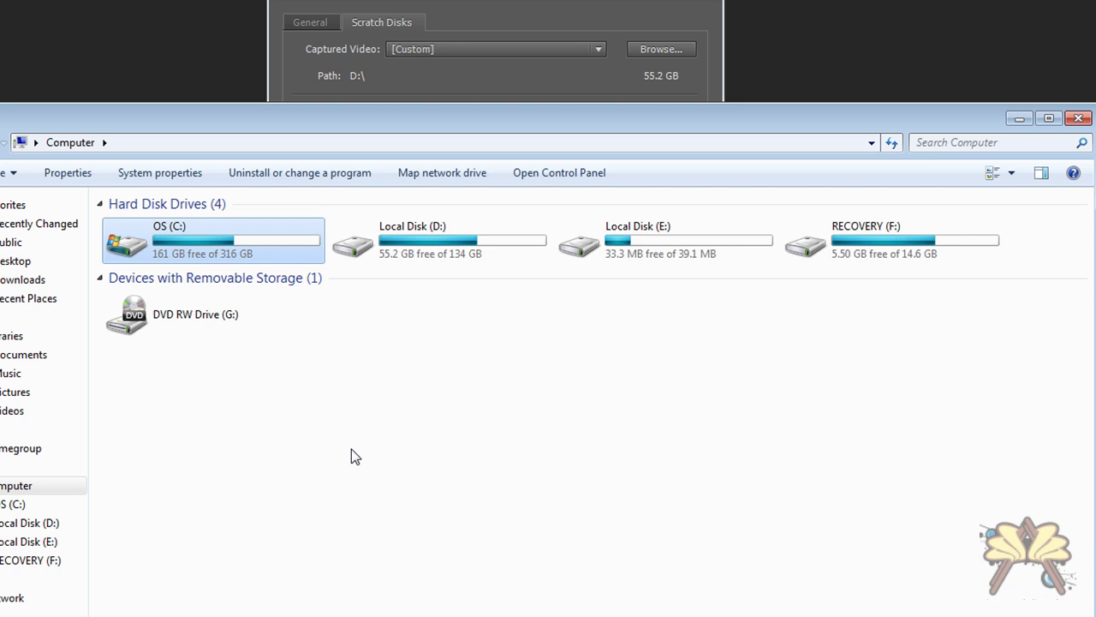
left_click(433, 257)
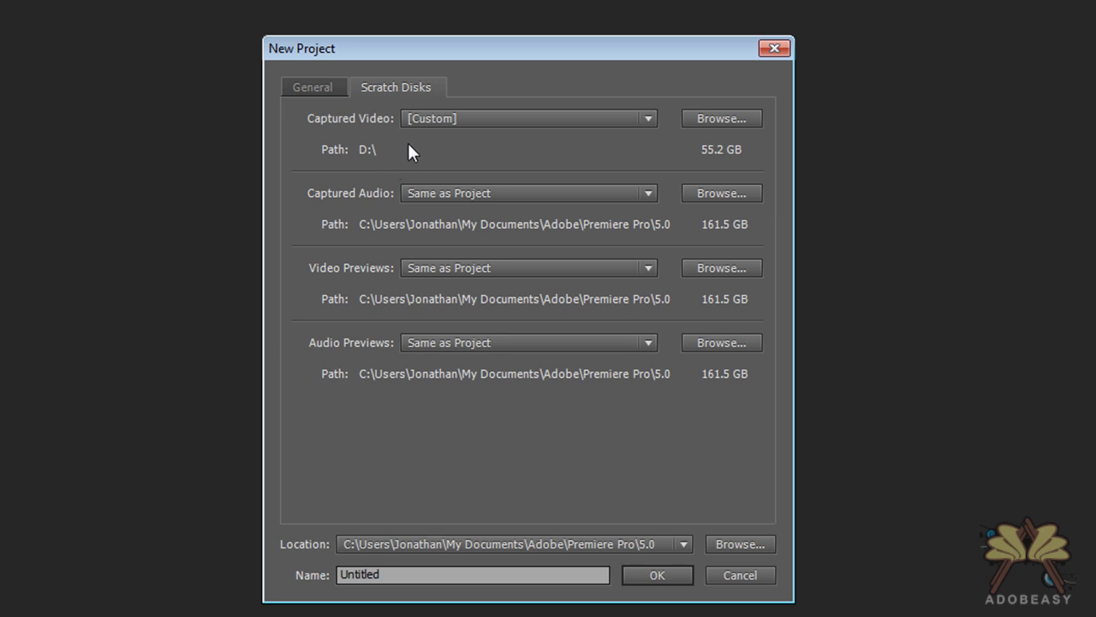
Step: Return to the General settings of the New Project dialog
left_click(314, 89)
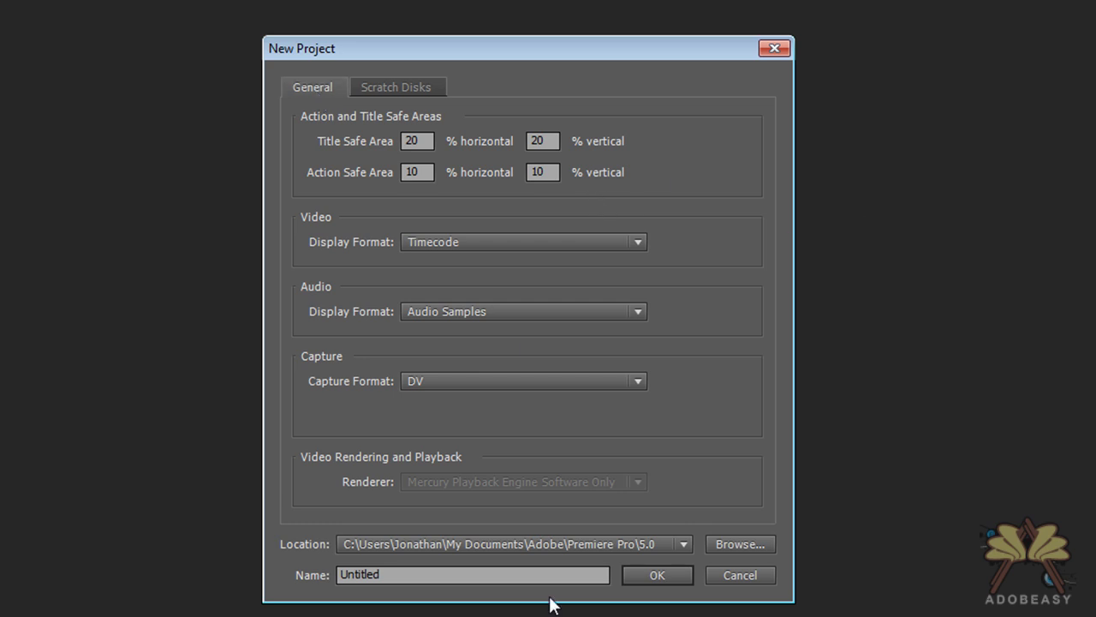
Step: Create the project with these settings, overwriting the existing Untitled project
left_click(649, 578)
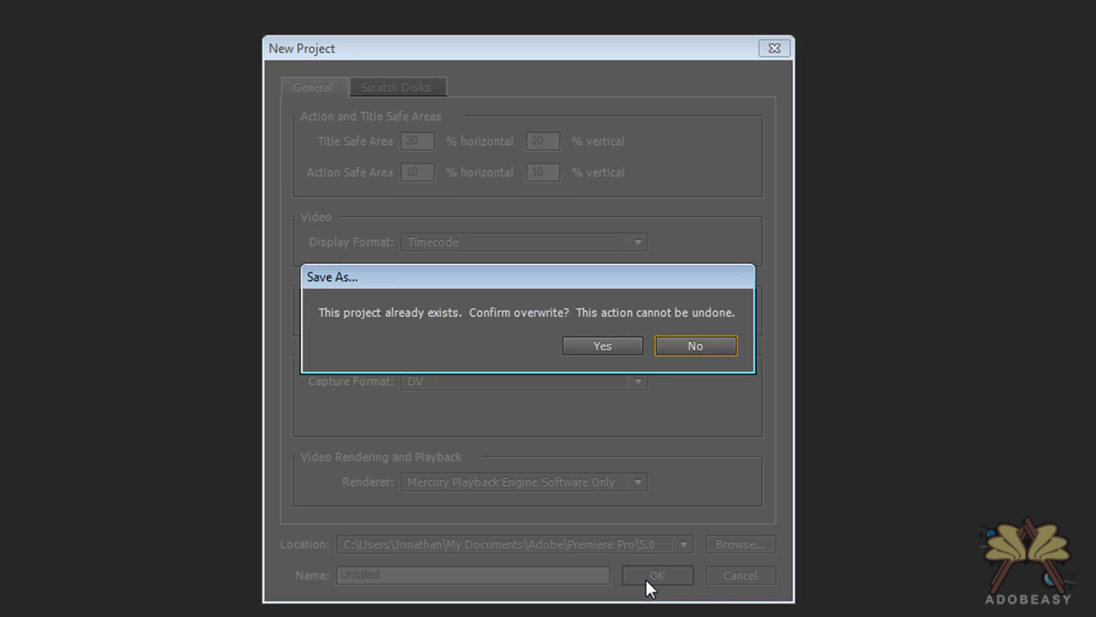
left_click(586, 343)
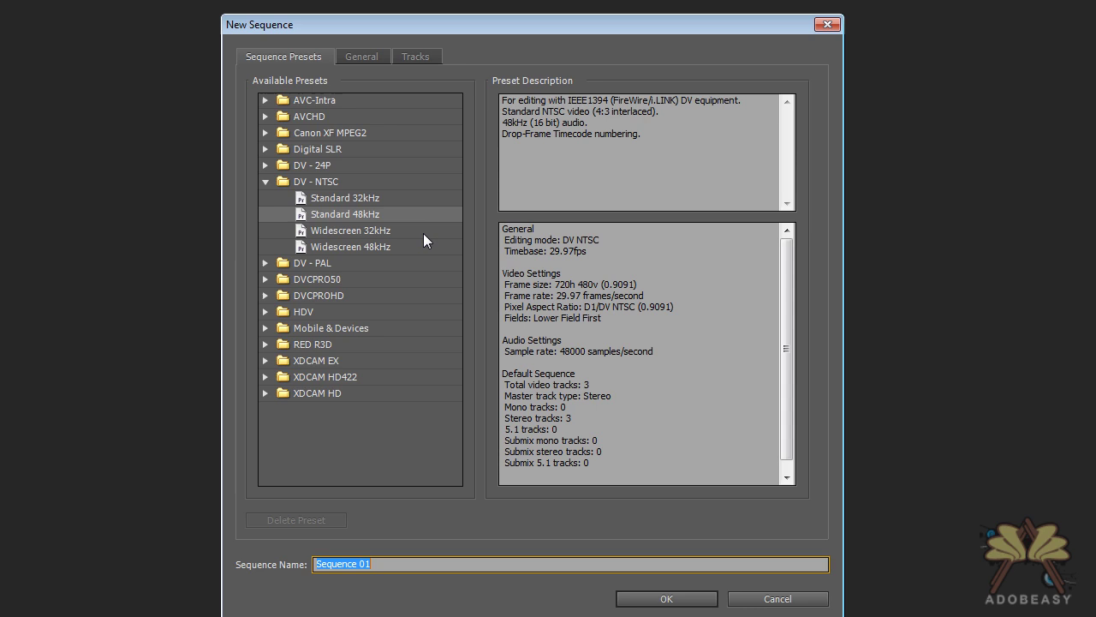
Step: Set the new sequence's editing mode to Desktop in its General settings
left_click(356, 58)
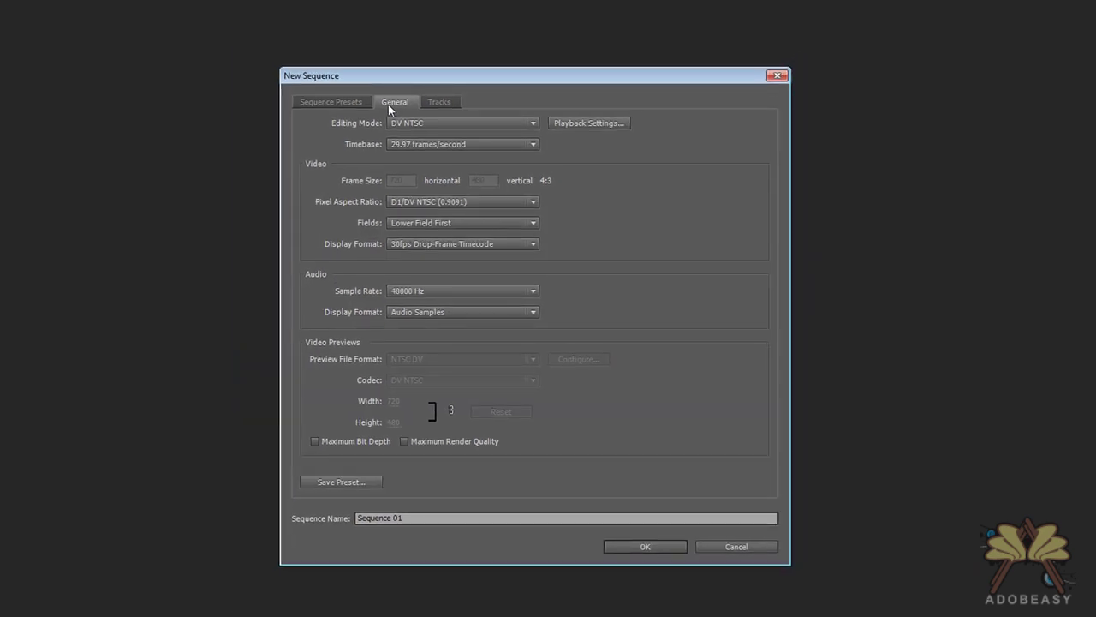
left_click(440, 121)
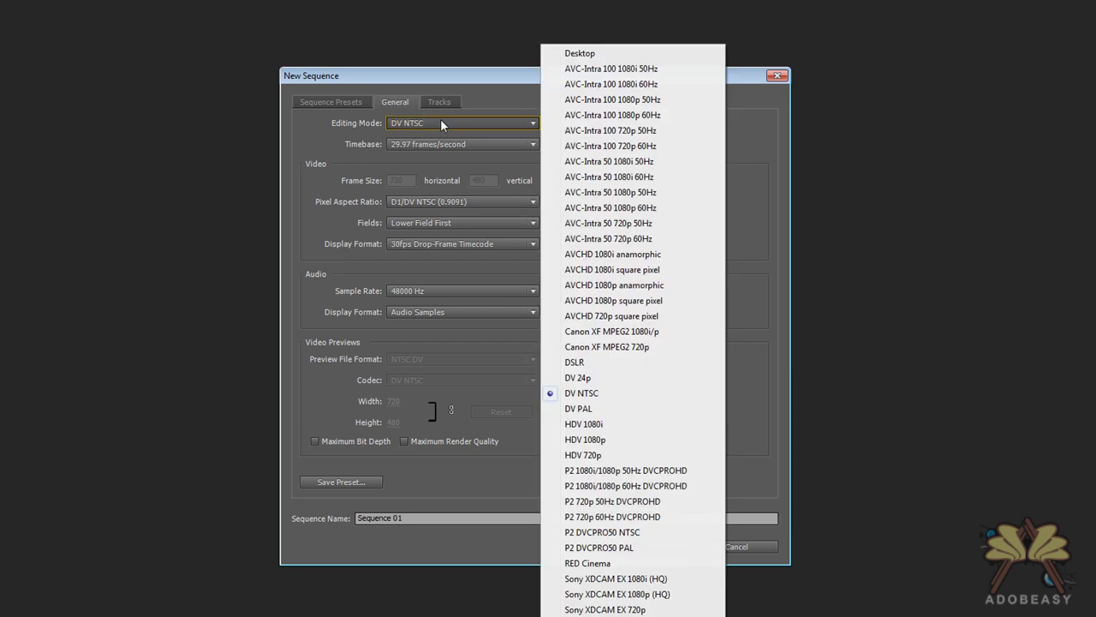
left_click(589, 54)
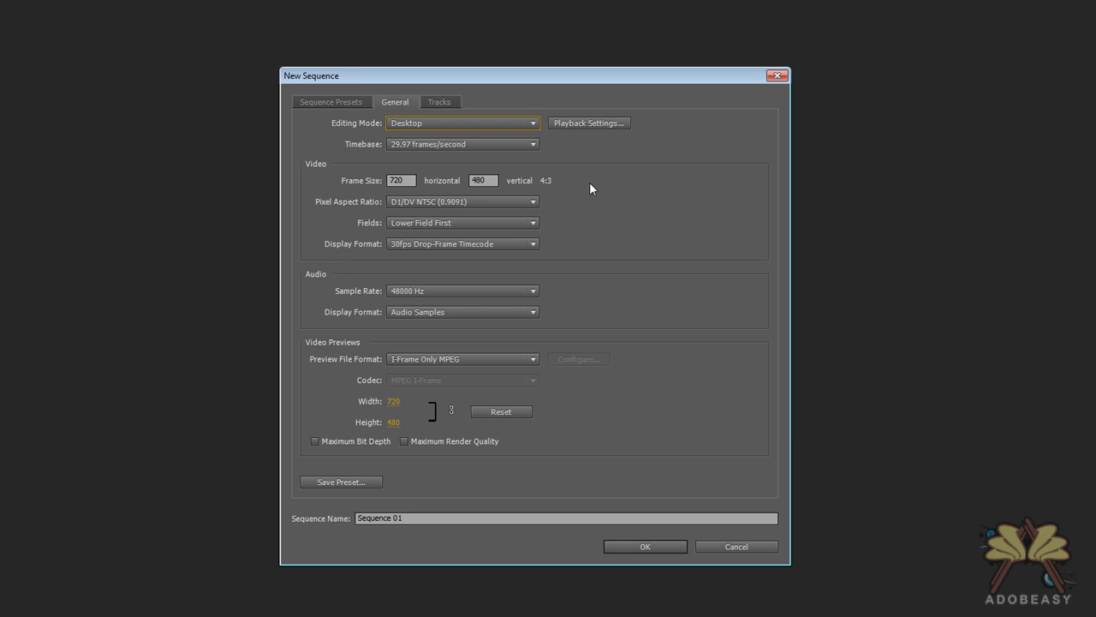
Step: Change the sequence timebase to 15.00 frames/second
left_click(498, 144)
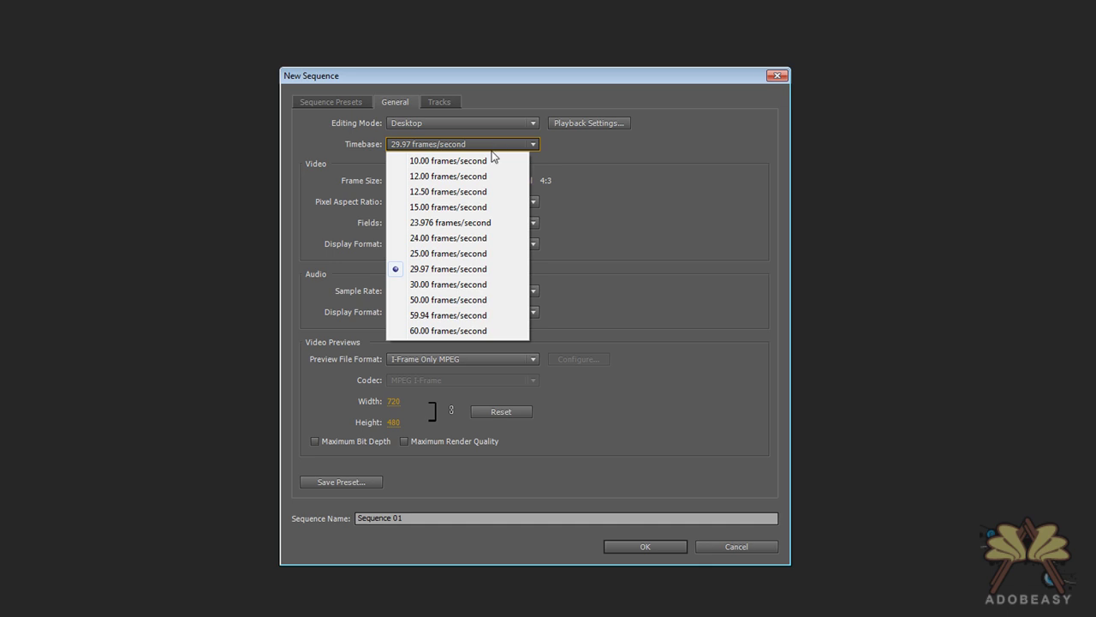
left_click(465, 209)
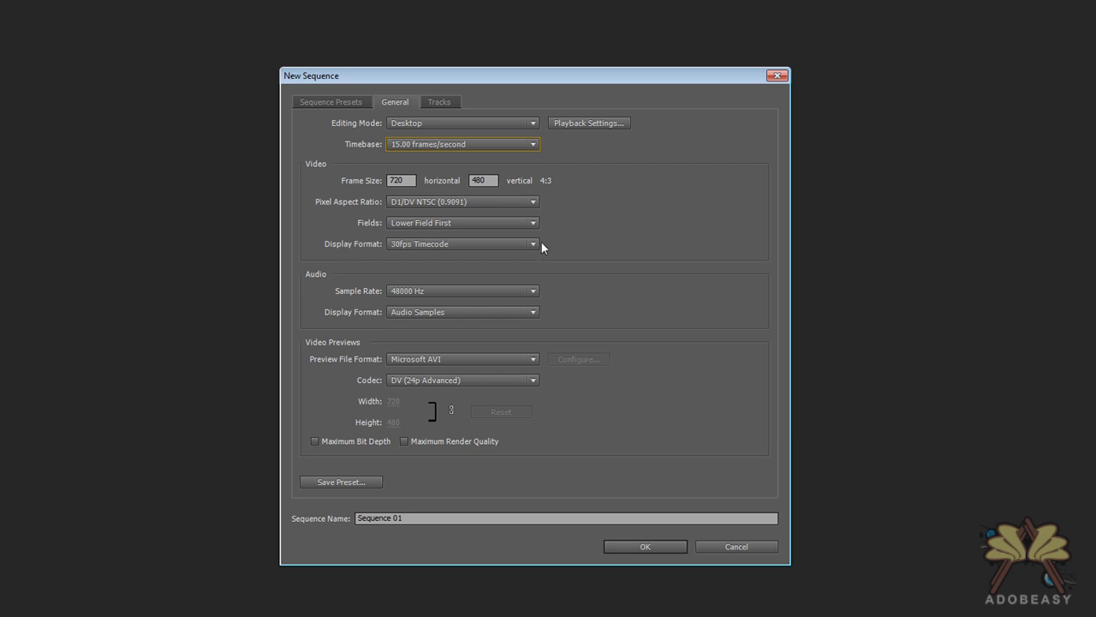
Step: Create Sequence 01 at 15.00 fps, then minimize Premiere Pro to the desktop
left_click(615, 541)
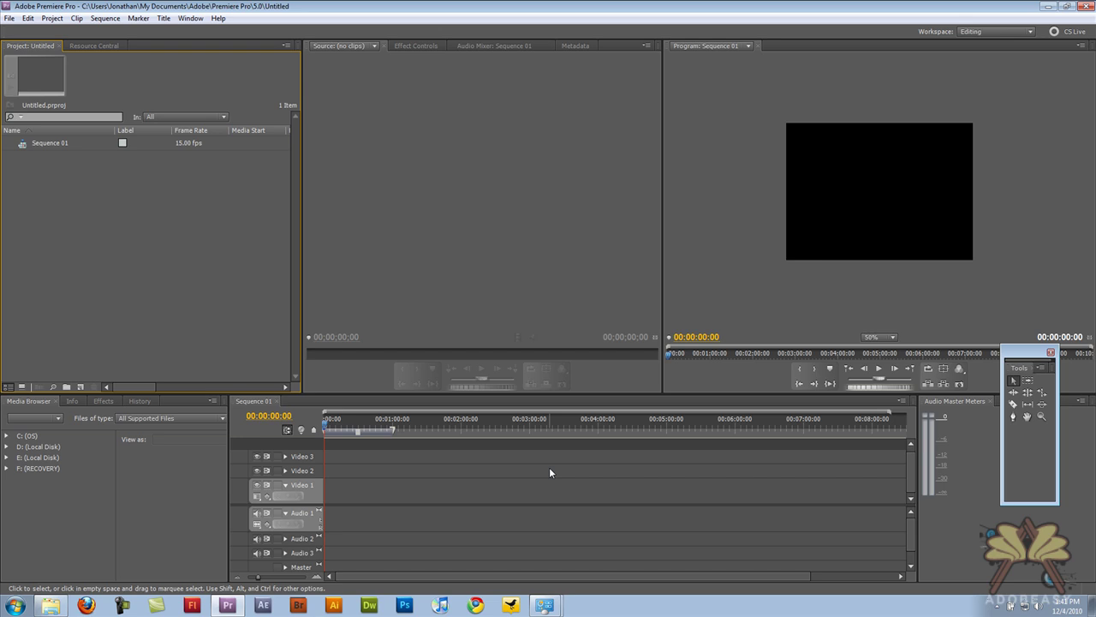
left_click(1049, 6)
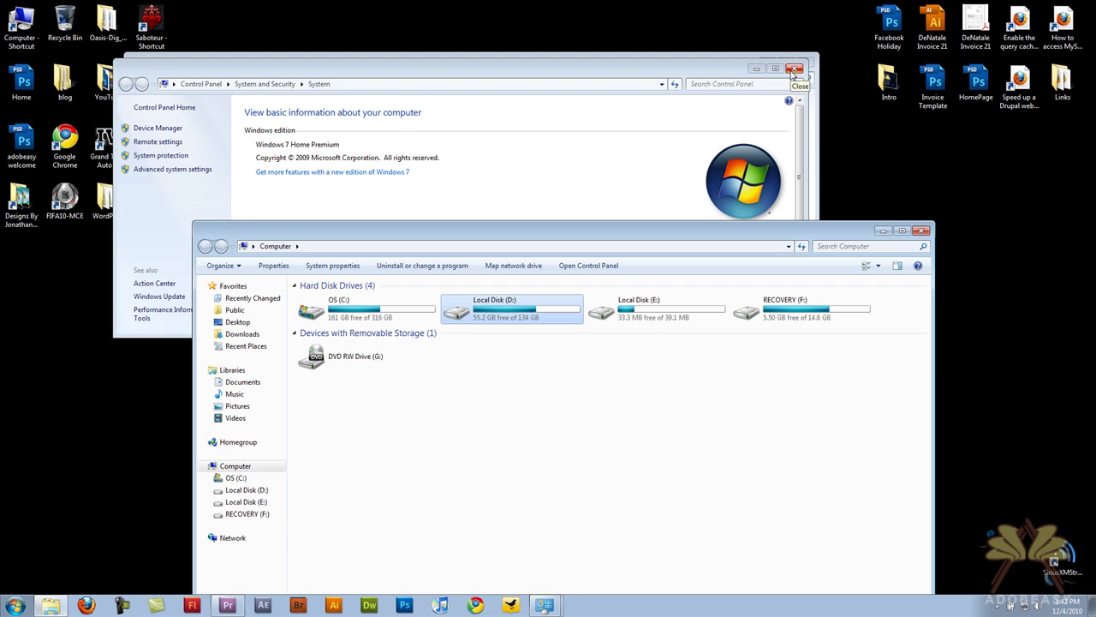
left_click(553, 607)
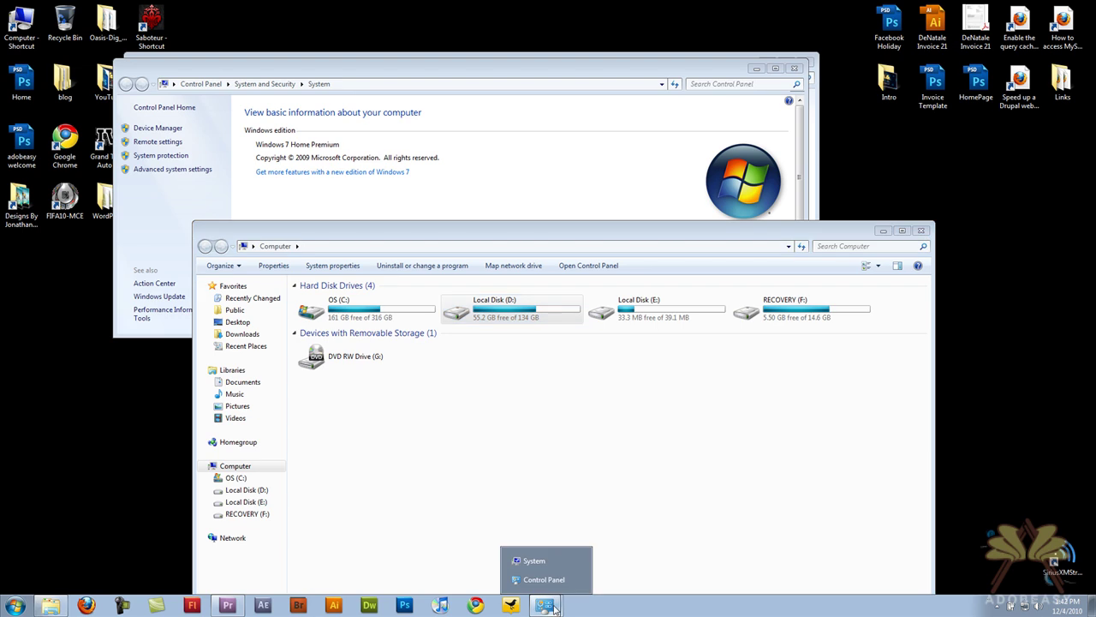
left_click(227, 605)
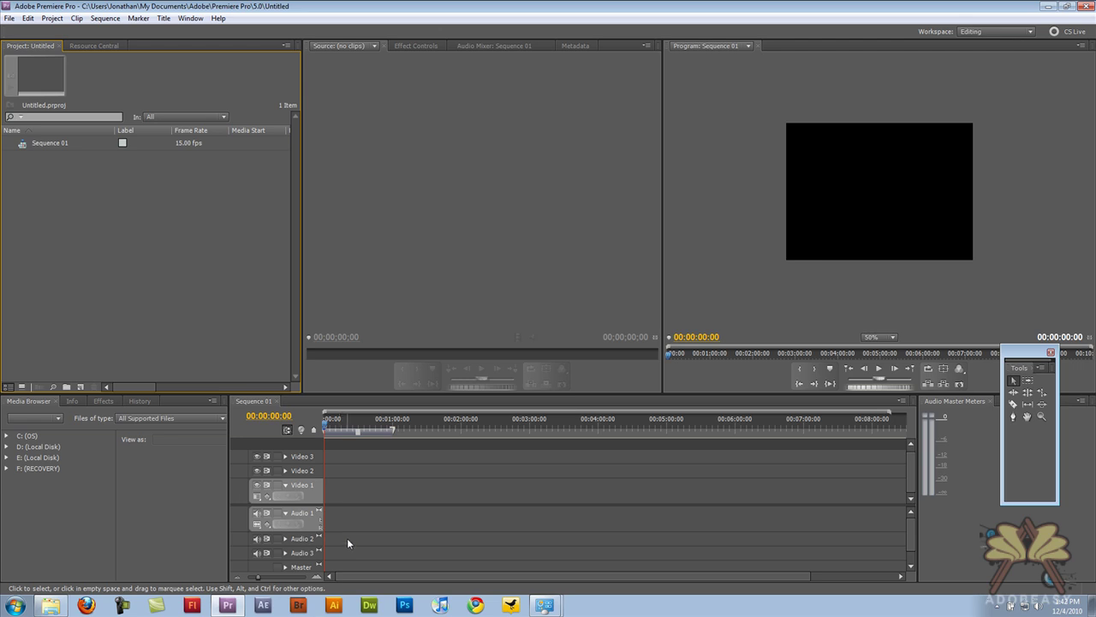
left_click(1049, 6)
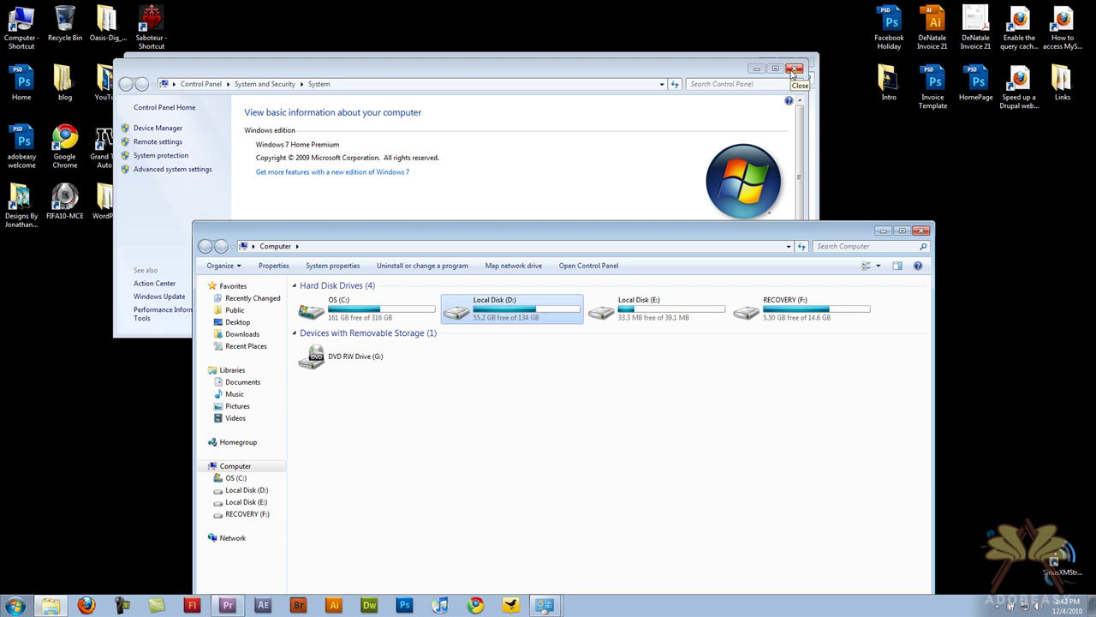
Step: Close the Computer window and launch Adobe Media Encoder CS5 from the Adobe Master Collection CS5 group
left_click(921, 231)
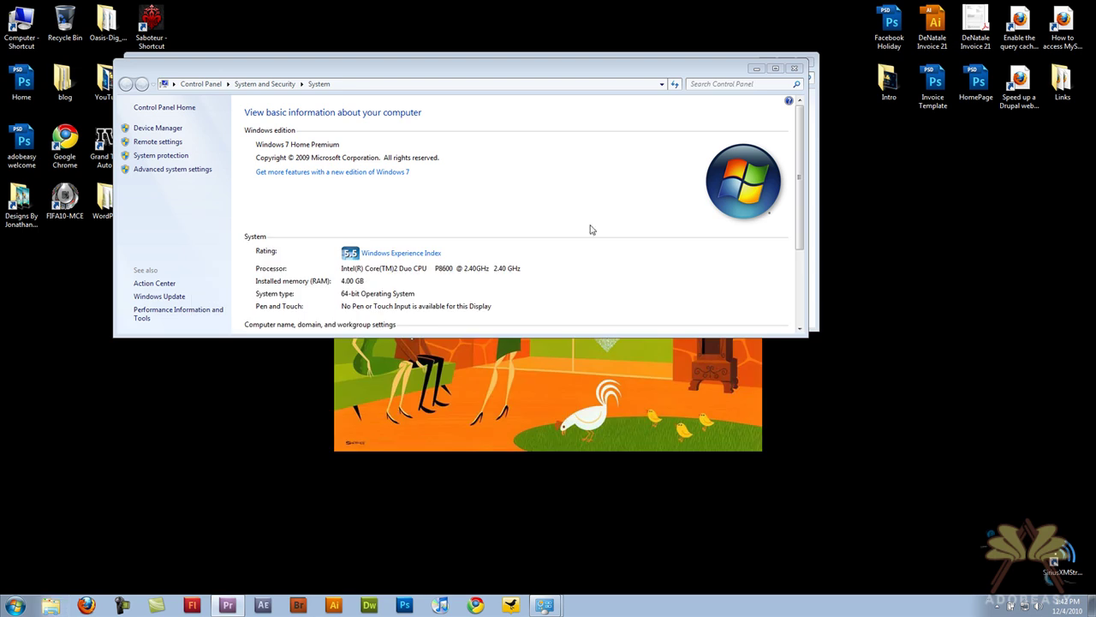
left_click(15, 606)
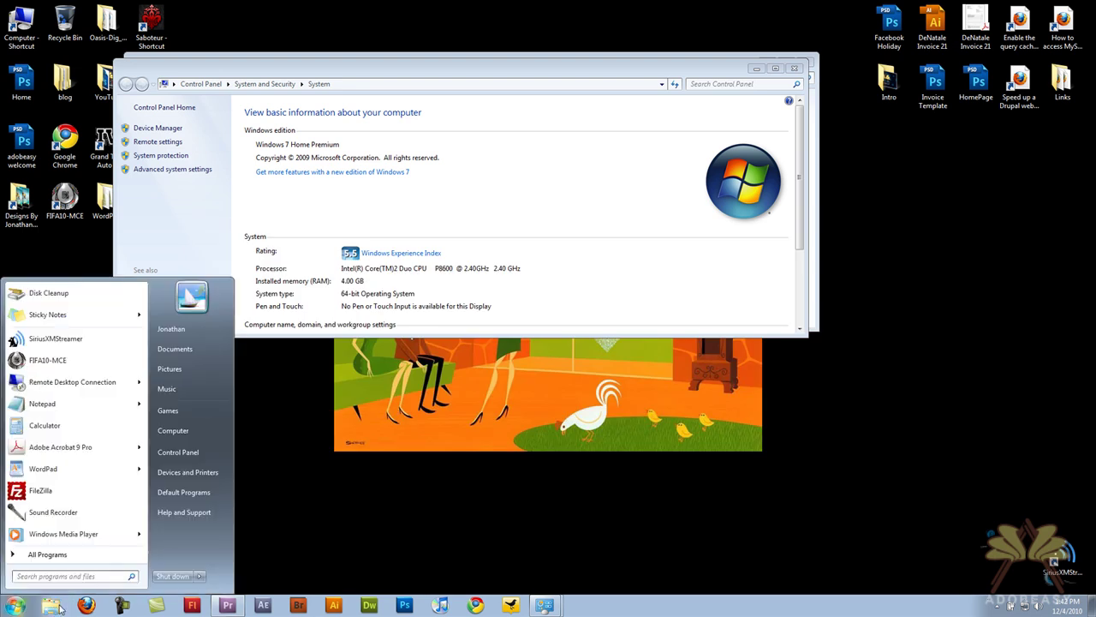
left_click(47, 554)
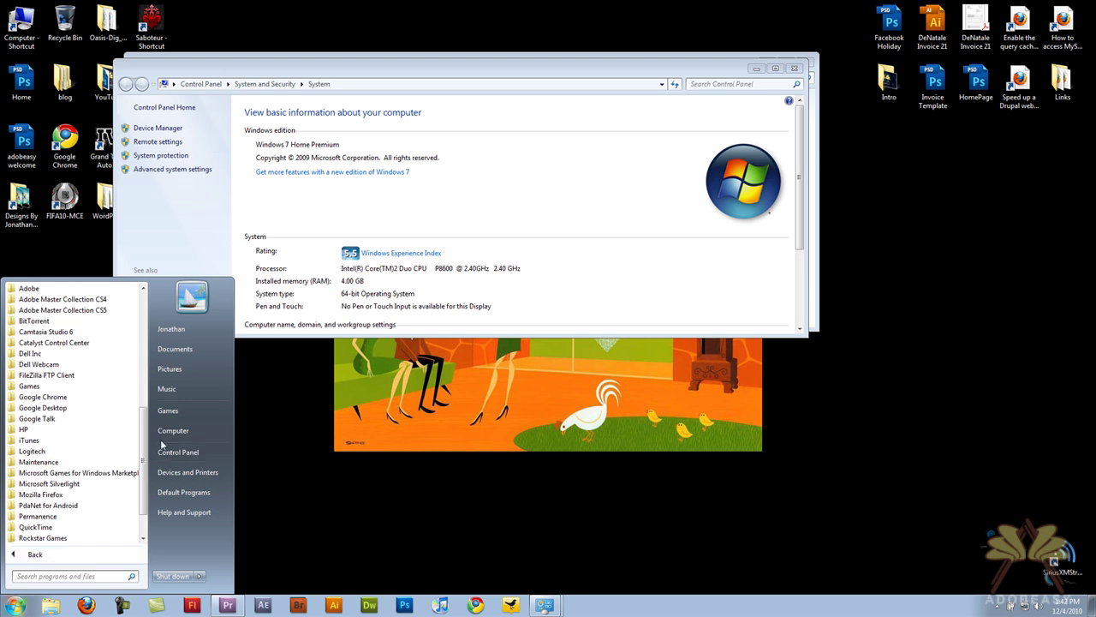
scroll(111, 411, "up", 3)
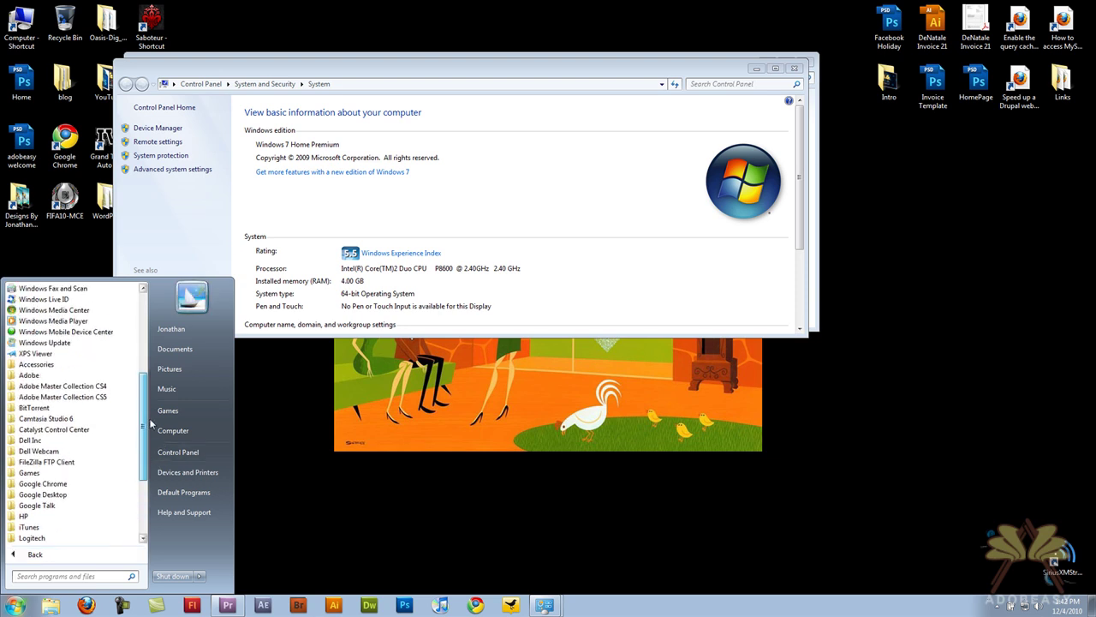
left_click(104, 398)
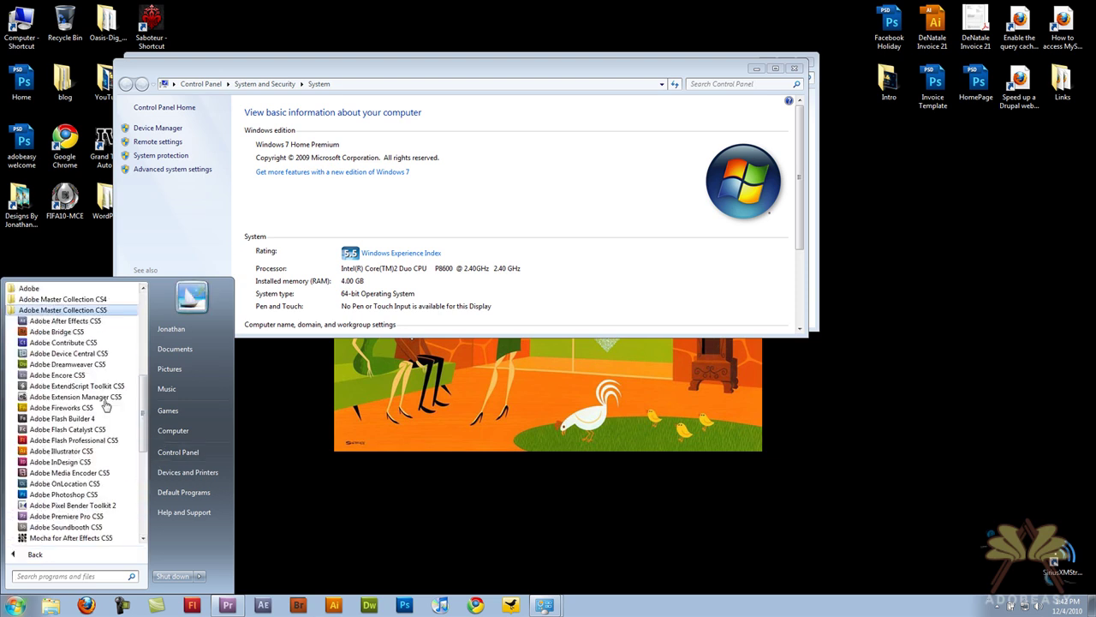
left_click(106, 472)
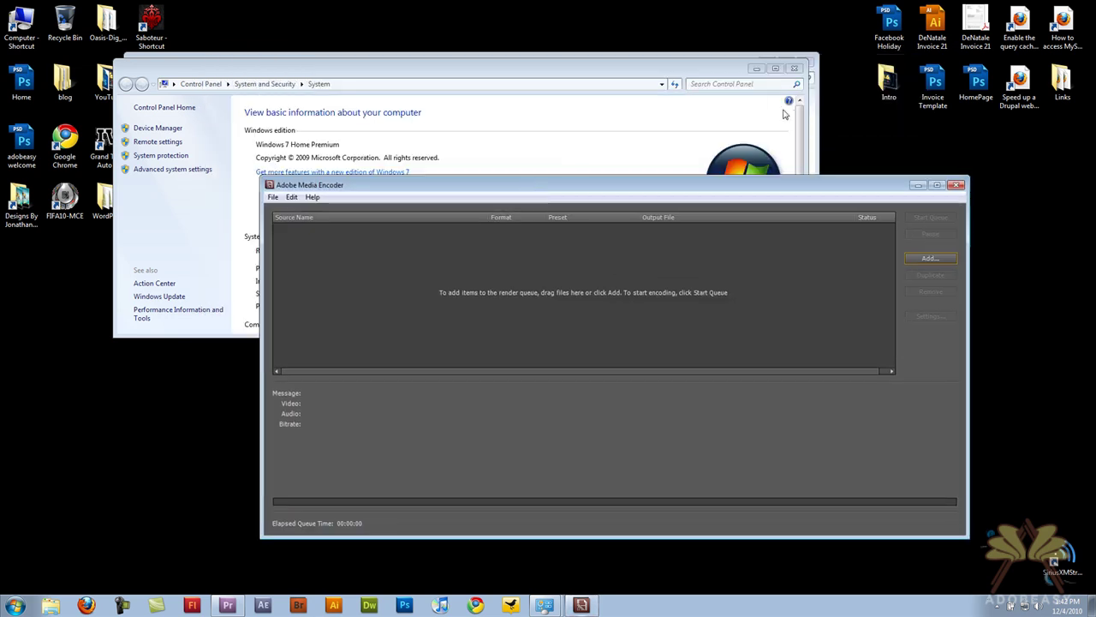
Step: Add intro.avi from the desktop Intro folder to the Media Encoder render queue
left_click(756, 67)
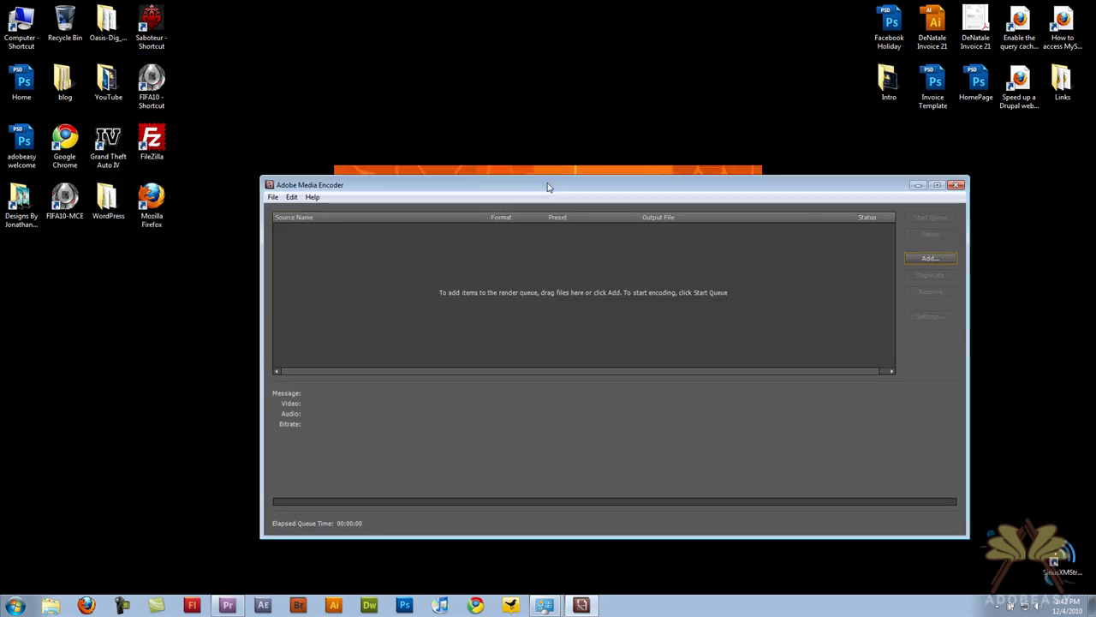
left_click_drag(548, 187, 462, 131)
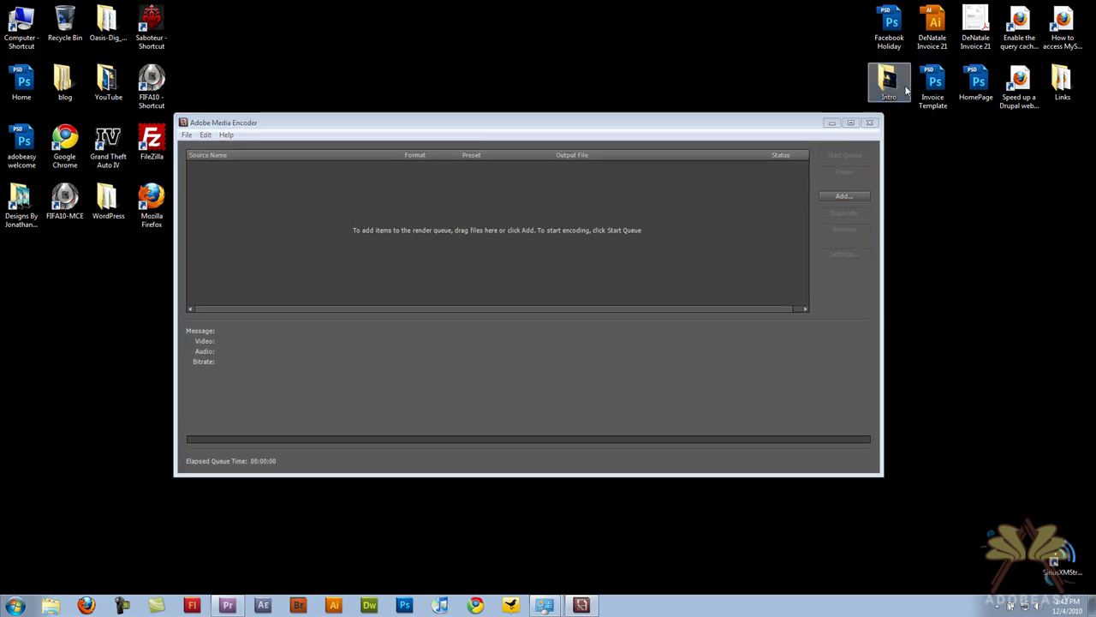
double_click(889, 82)
left_click_drag(520, 166, 818, 169)
left_click_drag(690, 244, 282, 250)
left_click_drag(681, 171, 276, 332)
left_click(471, 135)
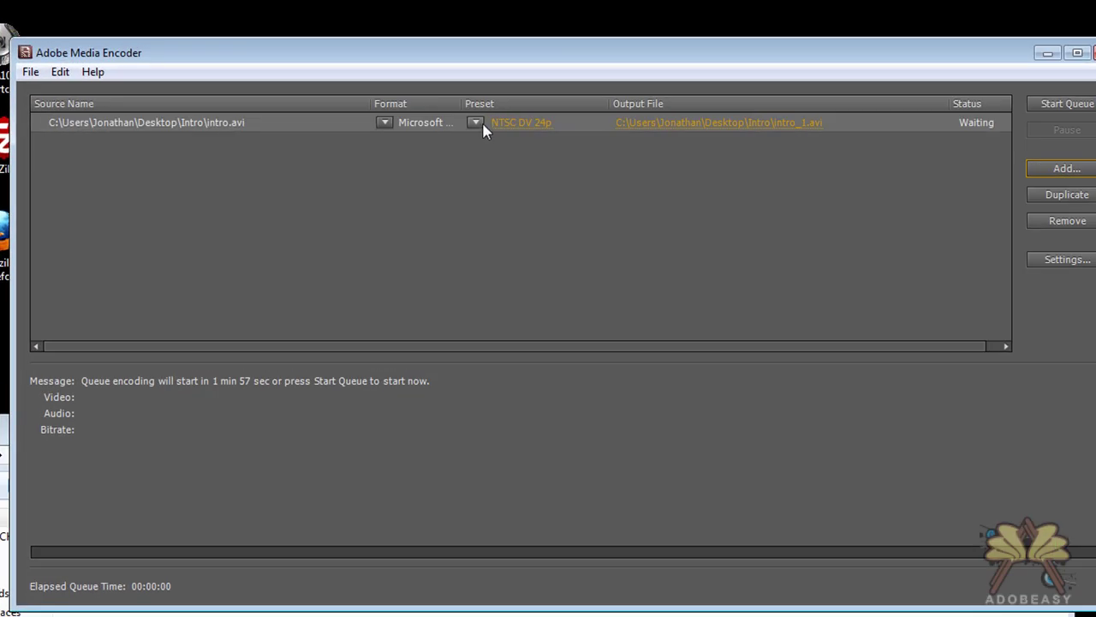
left_click(487, 125)
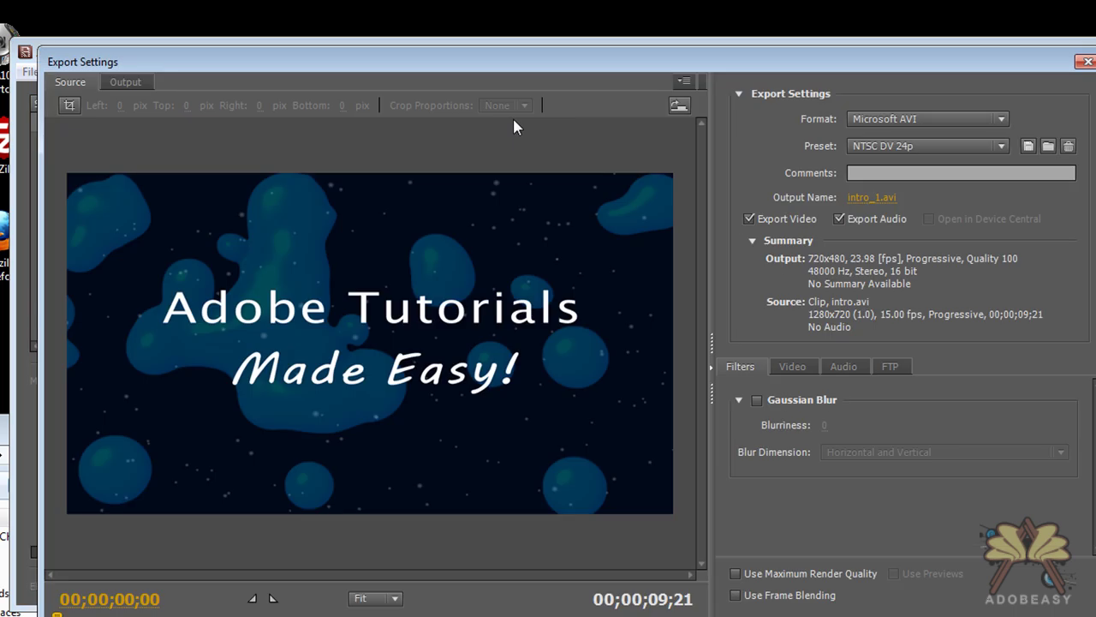
left_click_drag(466, 67, 444, 168)
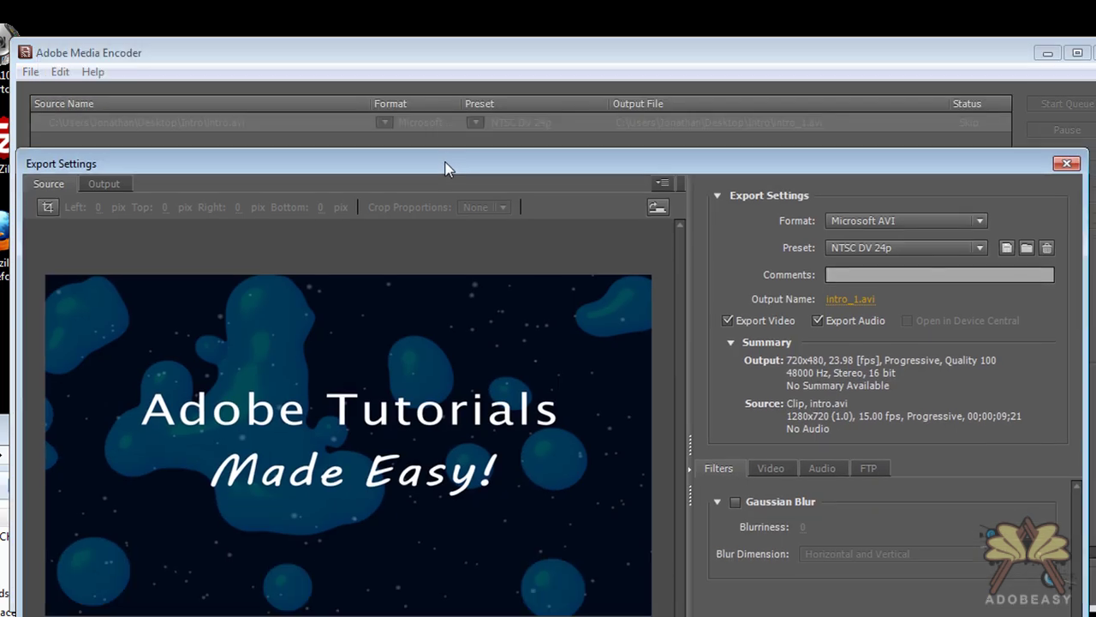
left_click(875, 221)
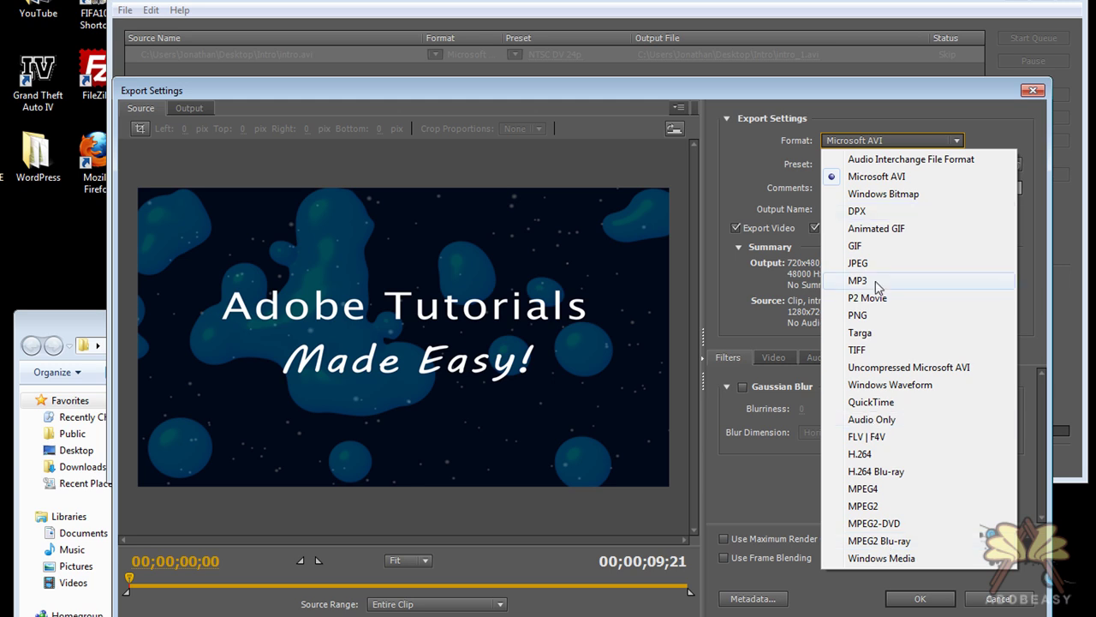
left_click(730, 175)
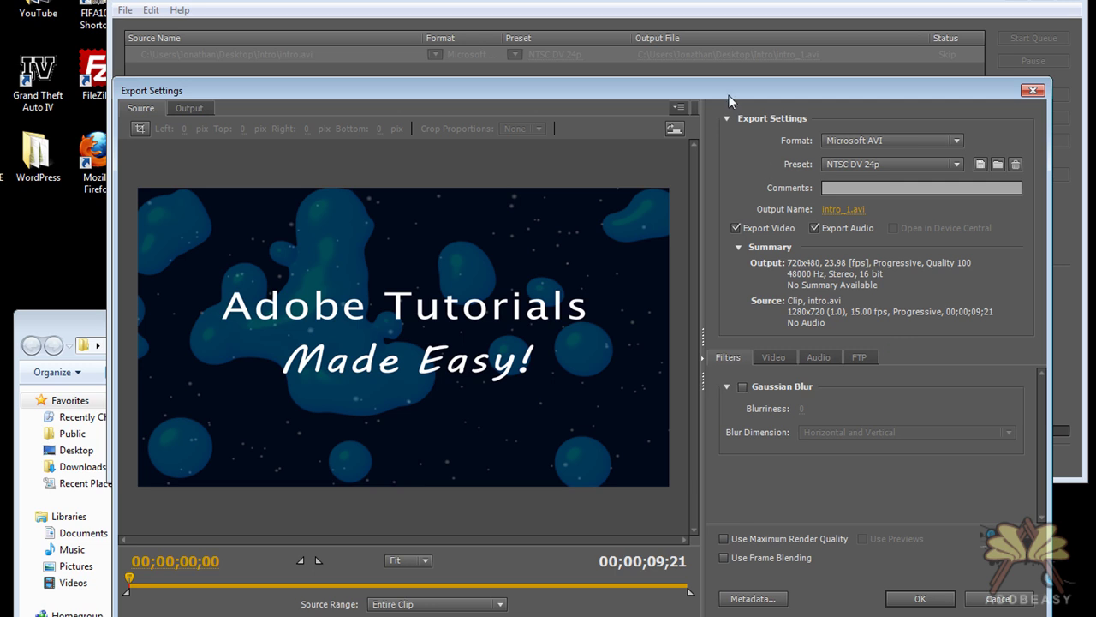
left_click_drag(729, 95, 670, 100)
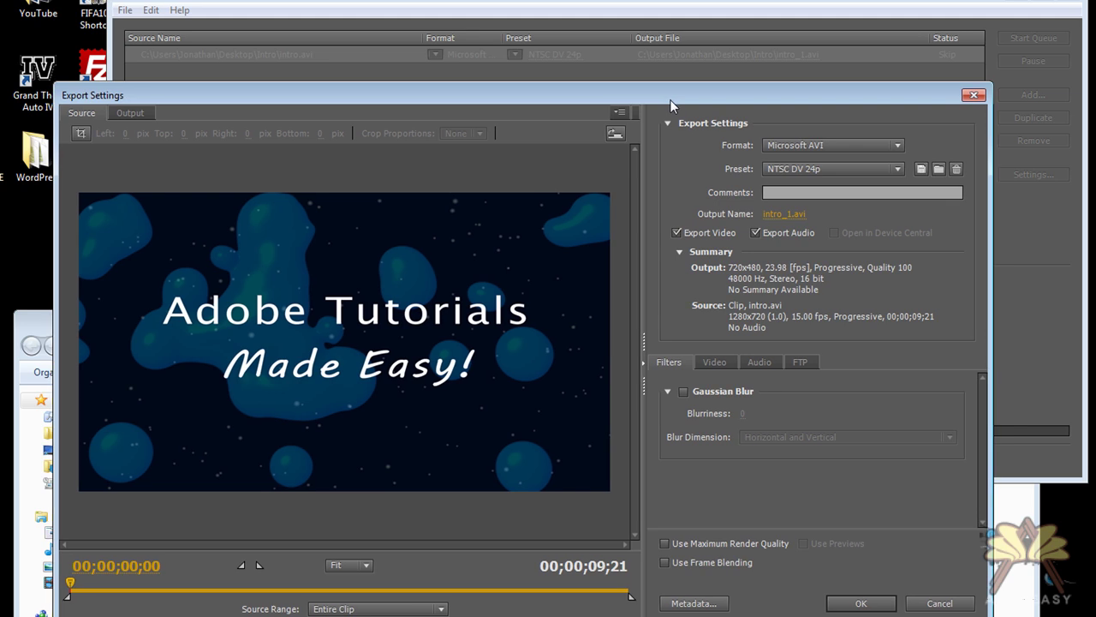
left_click(860, 603)
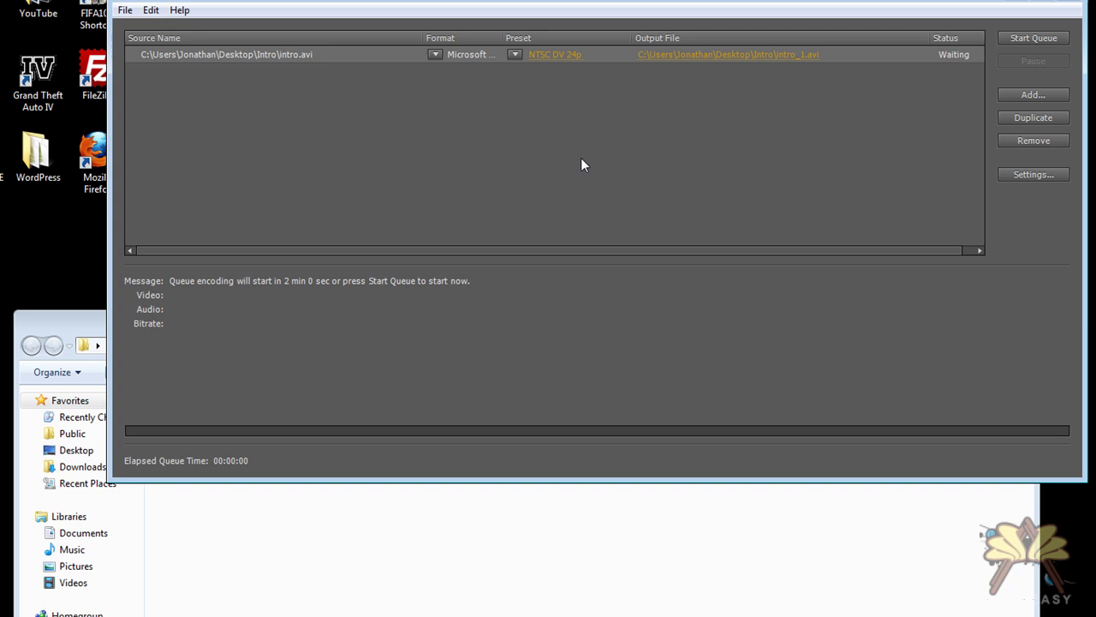
Step: Set the intro.avi job's format to MPEG4 (3GPP 352 x 288 H.263) and start encoding to intro_1.3gp
left_click(554, 58)
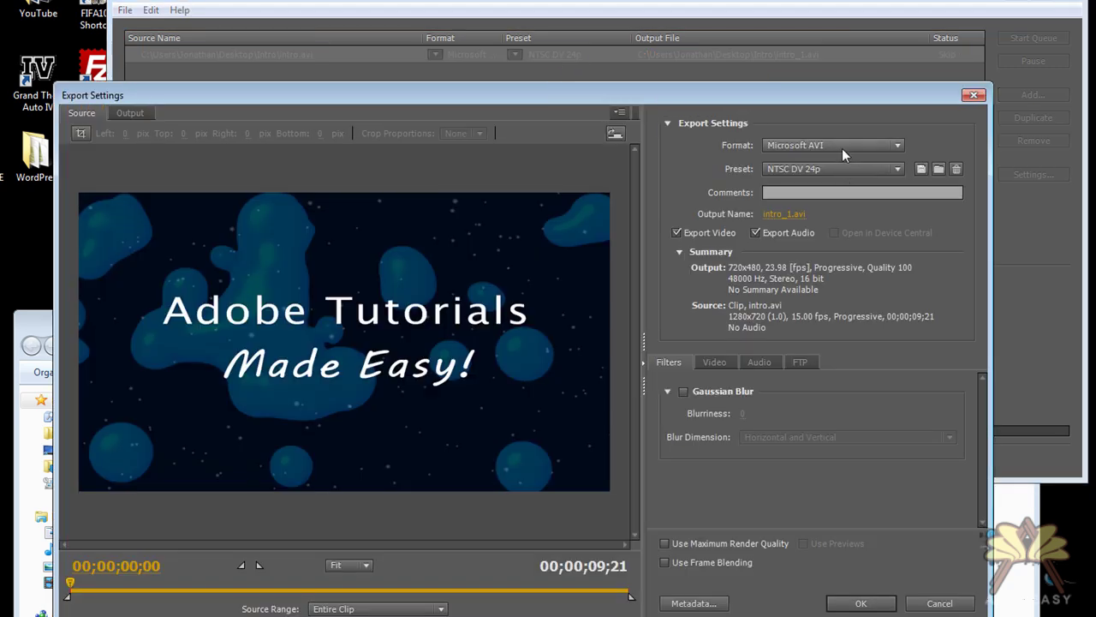
left_click(840, 149)
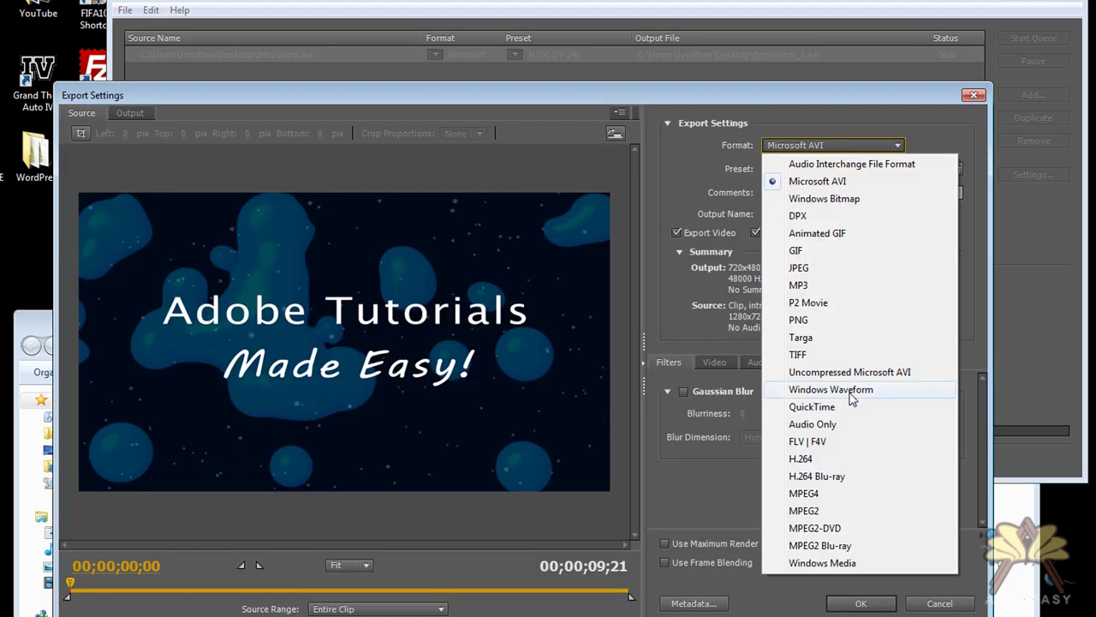
left_click(828, 494)
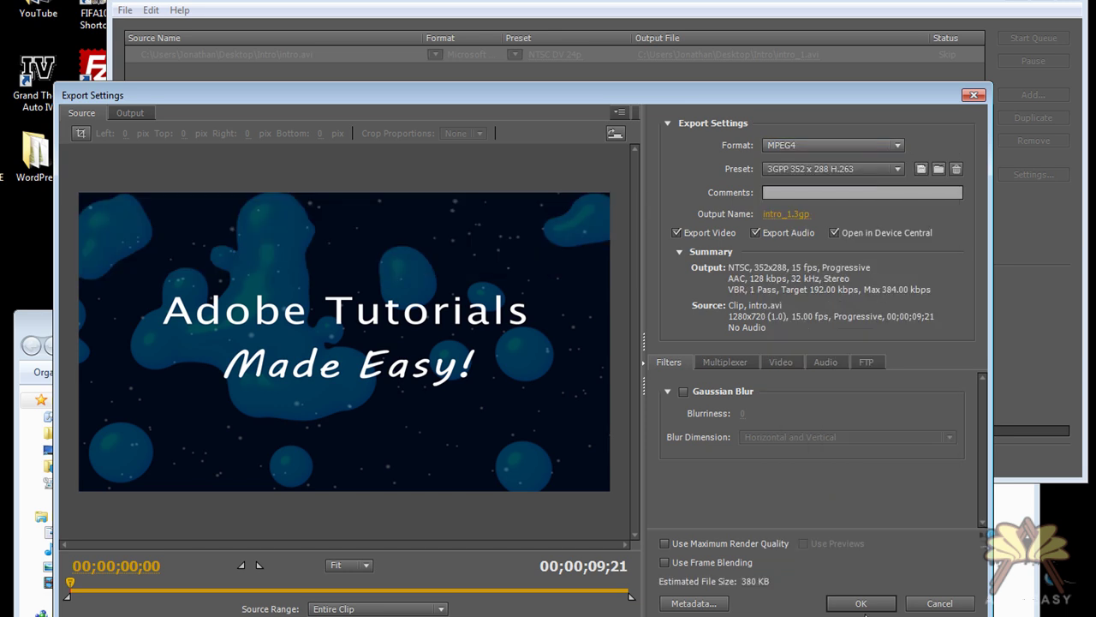
left_click(861, 603)
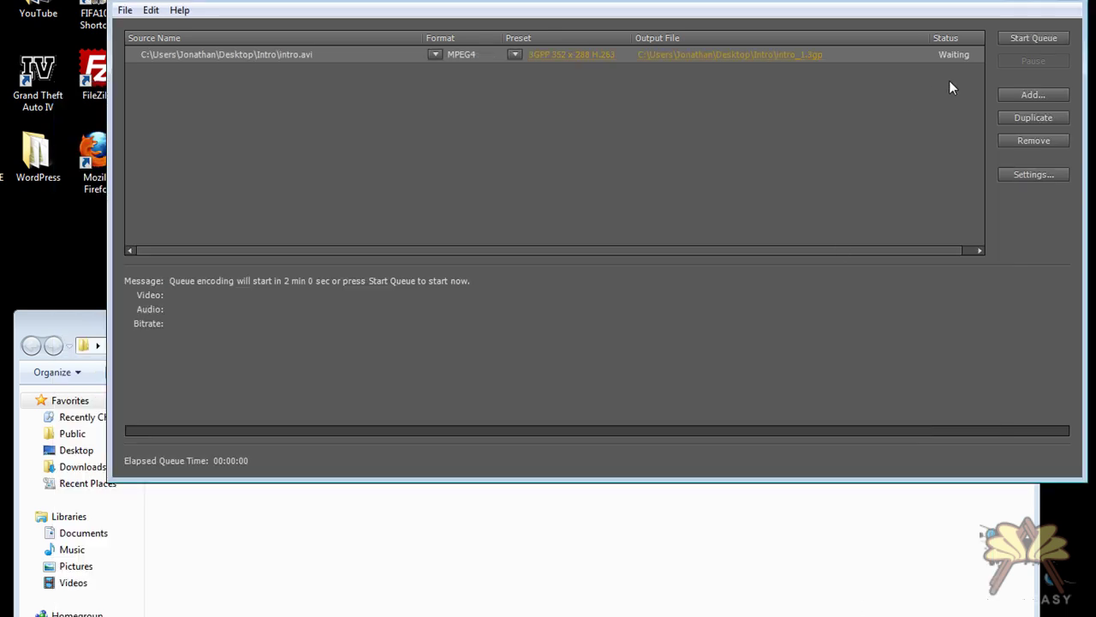
left_click(1027, 38)
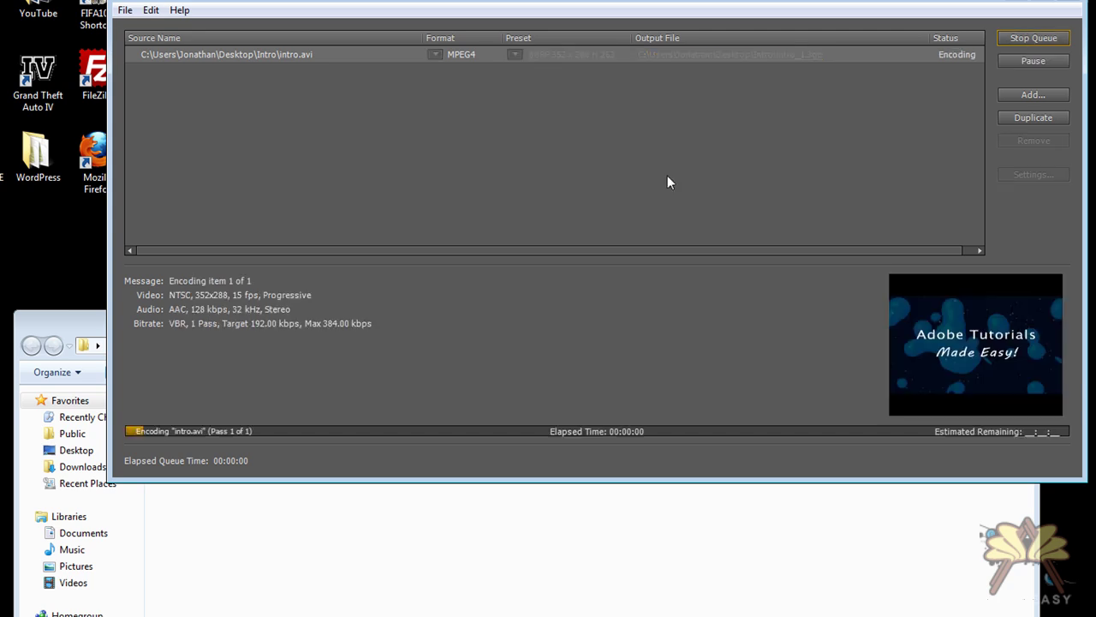